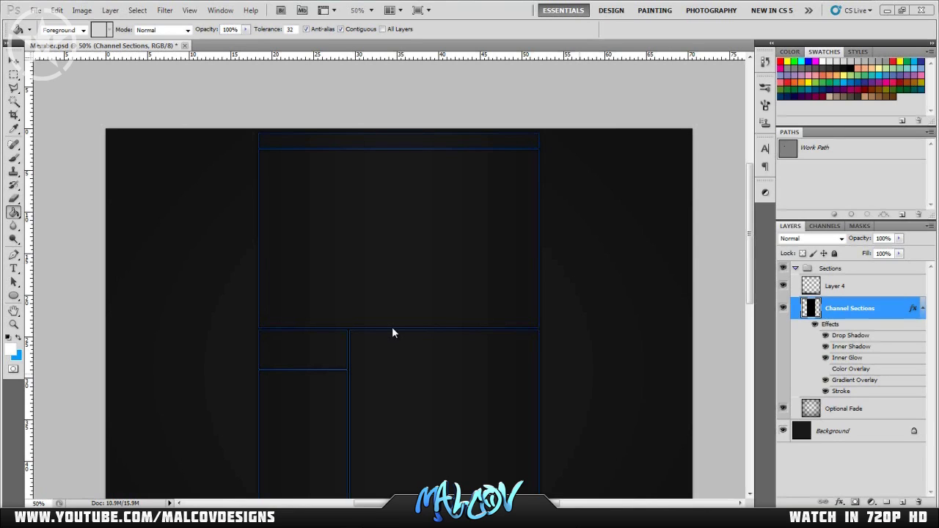
Collapse the Channel Sections layer's effects list and add a new empty layer above it.
{"action": "left_click", "coordinate": [371, 10]}
{"action": "left_click", "coordinate": [371, 52]}
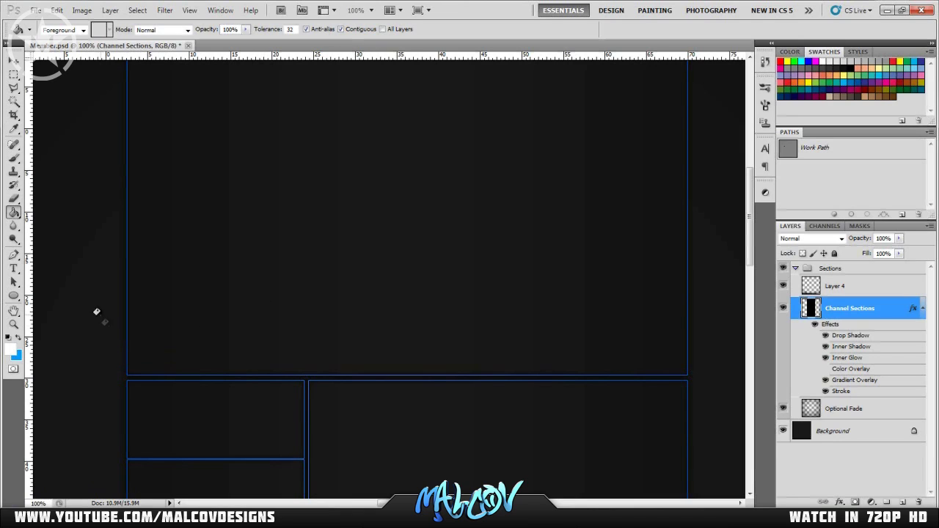
{"action": "left_click", "coordinate": [14, 61]}
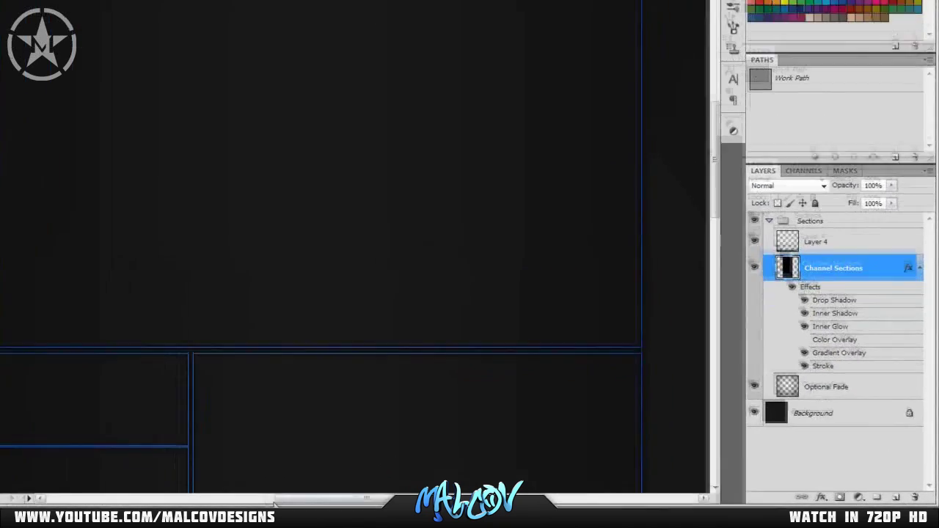
{"action": "left_click", "coordinate": [919, 253]}
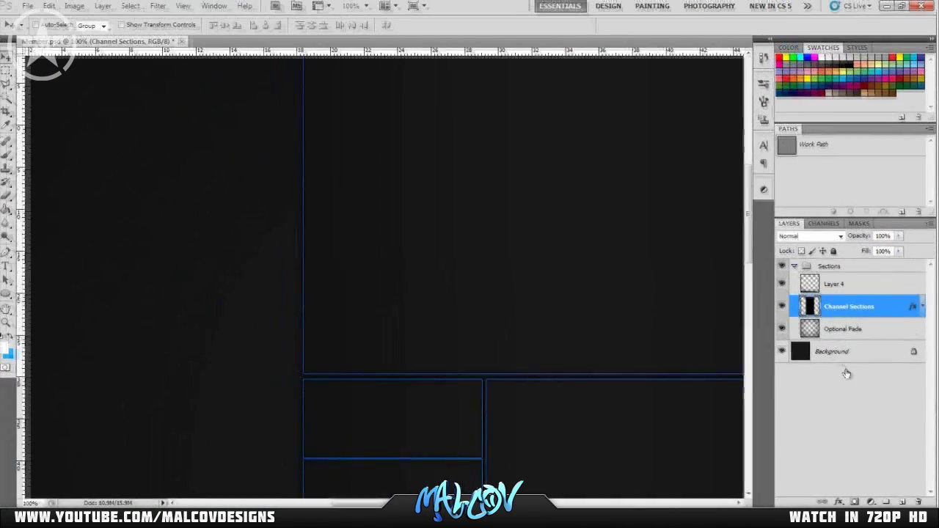
{"action": "left_click", "coordinate": [903, 502]}
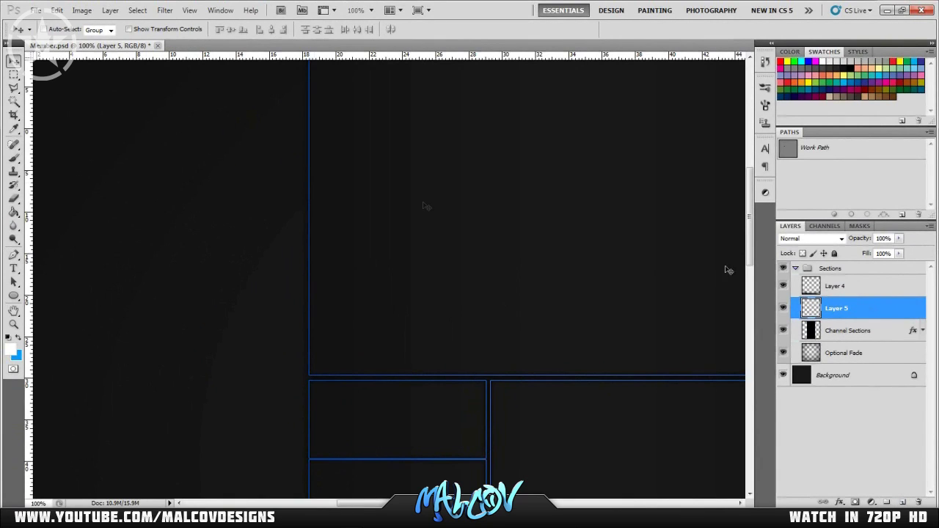
Set up the Brush tool with a soft round tip at 3 px size and 0% hardness.
{"action": "left_click", "coordinate": [19, 160]}
{"action": "left_click", "coordinate": [63, 154]}
{"action": "left_click", "coordinate": [60, 30]}
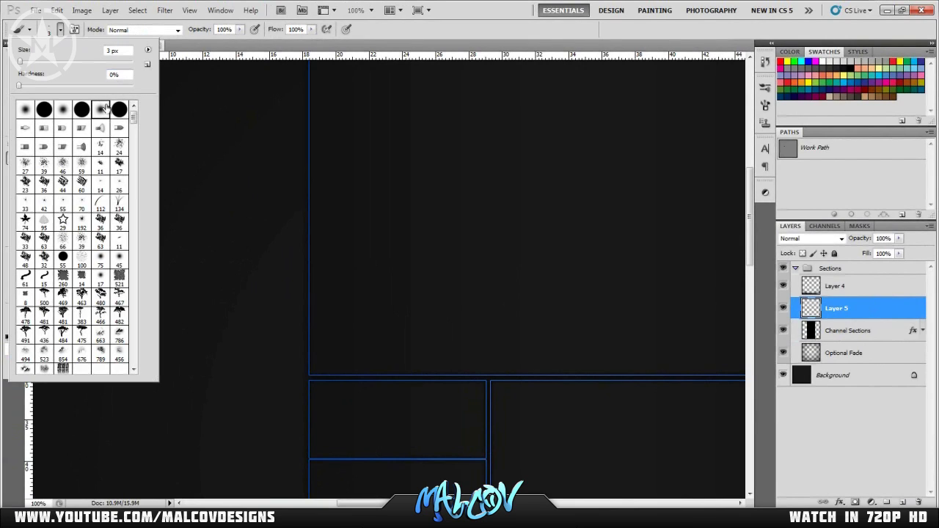
{"action": "left_click", "coordinate": [363, 34]}
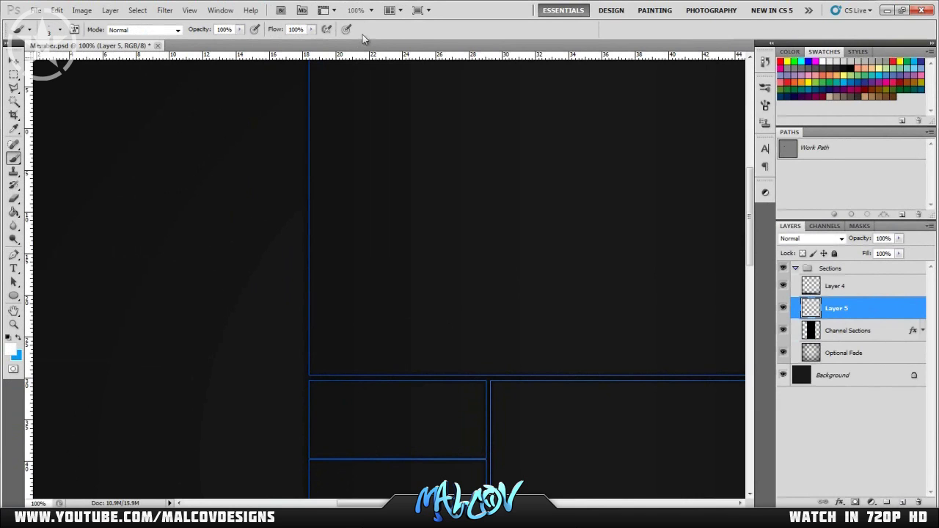
Swap the foreground and background colours and adjust the foreground colour to a bright blue.
{"action": "left_click", "coordinate": [19, 338]}
{"action": "left_click", "coordinate": [11, 351]}
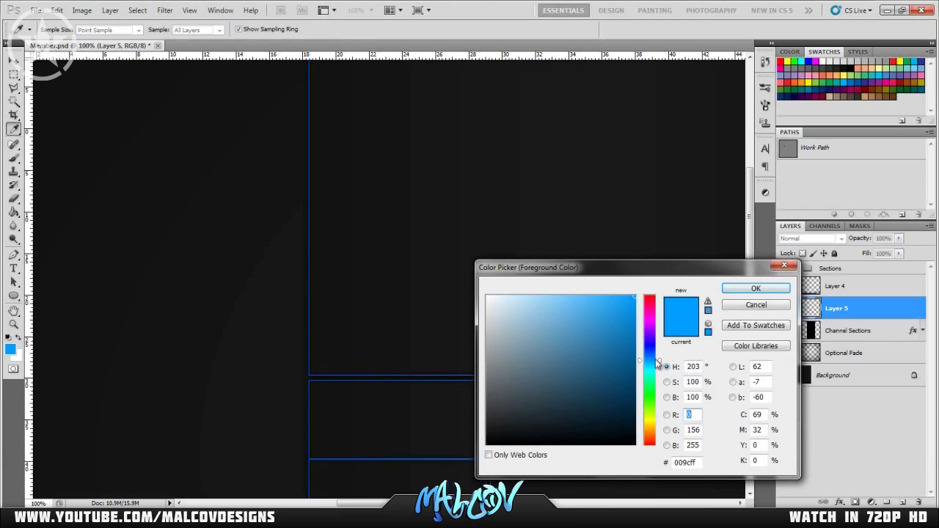
{"action": "left_click", "coordinate": [749, 288]}
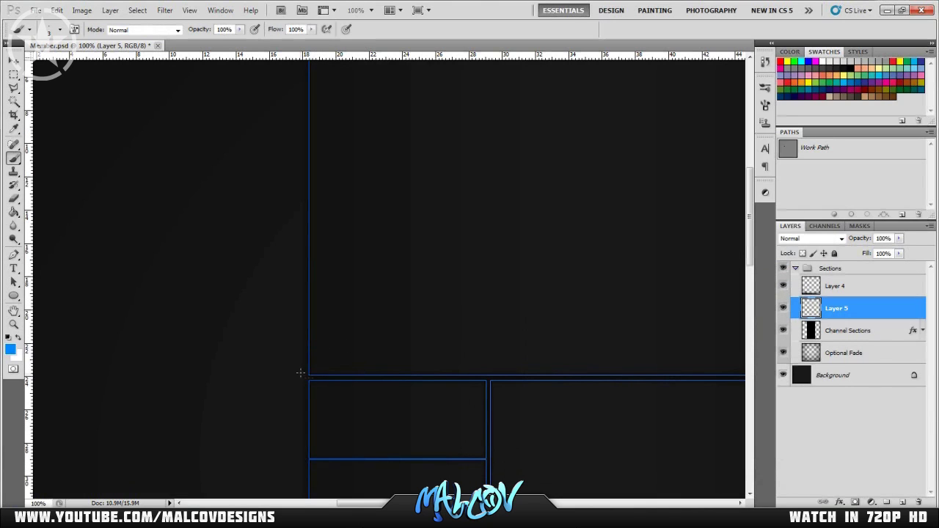
With the Pen tool, draw a short L-shaped path along the lower-left corner of the large channel section.
{"action": "left_click", "coordinate": [18, 258]}
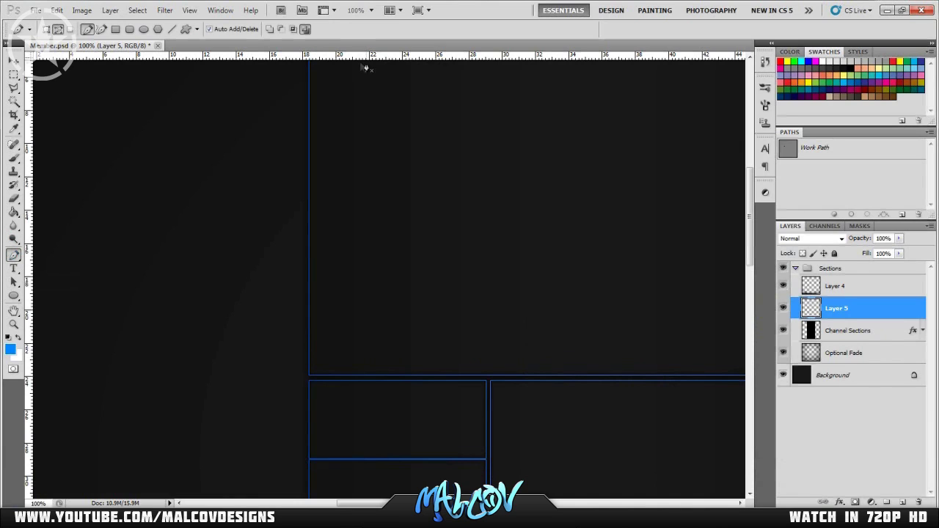
{"action": "left_click", "coordinate": [372, 10]}
{"action": "left_click", "coordinate": [371, 64]}
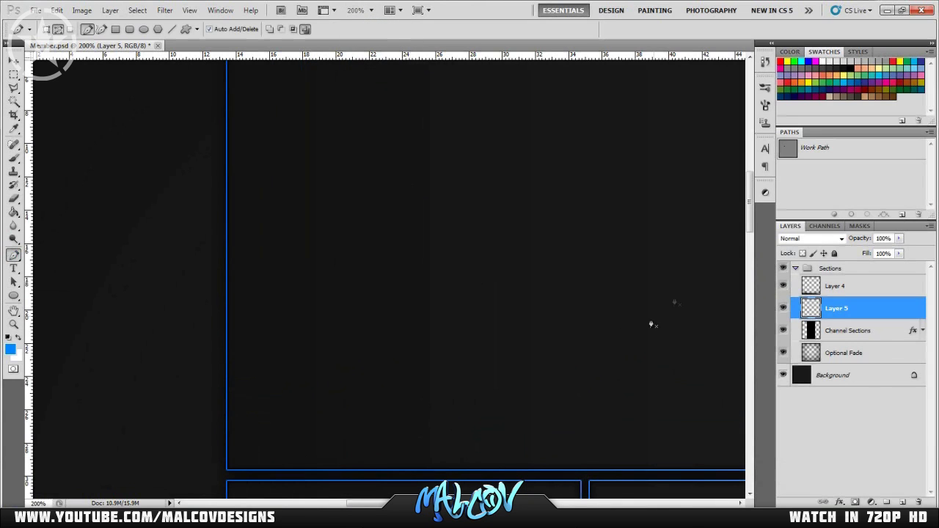
{"action": "scroll", "coordinate": [705, 186], "scroll_direction": "down", "scroll_amount": 2}
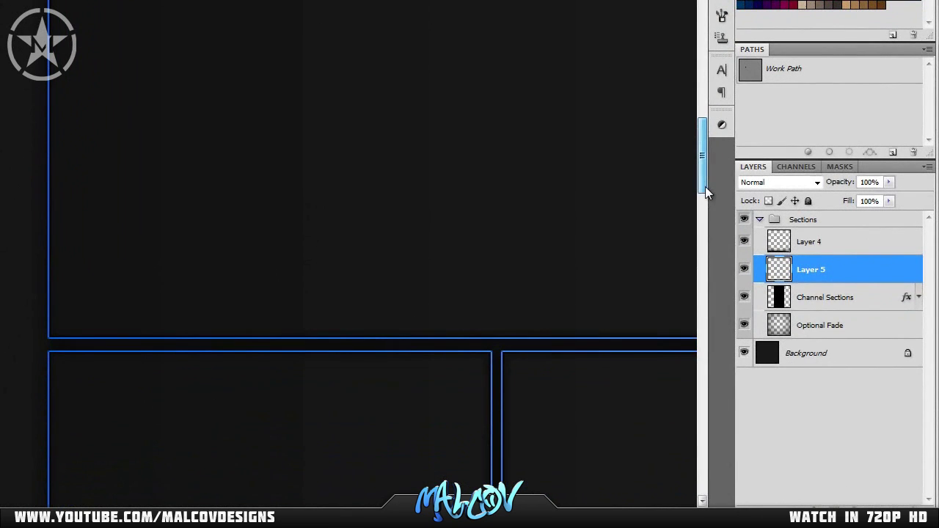
{"action": "left_click", "coordinate": [49, 293]}
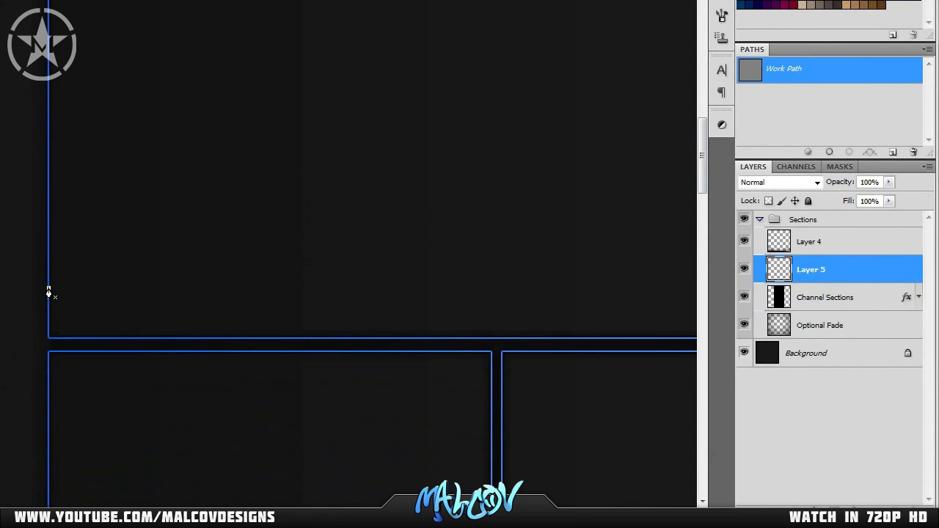
{"action": "left_click", "coordinate": [49, 337]}
{"action": "left_click", "coordinate": [93, 337]}
Stroke the corner path with the Brush and Simulate Pressure enabled, then deselect the path.
{"action": "right_click", "coordinate": [70, 339]}
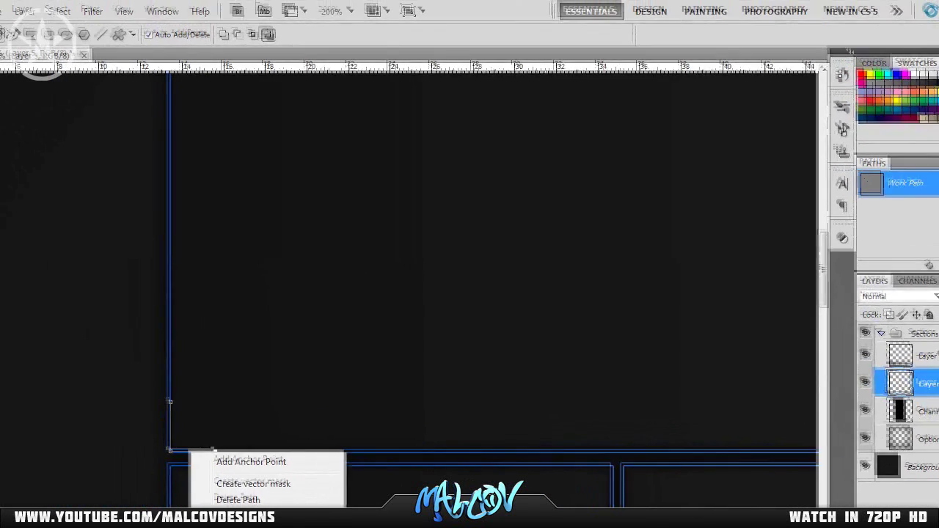
{"action": "left_click", "coordinate": [119, 462]}
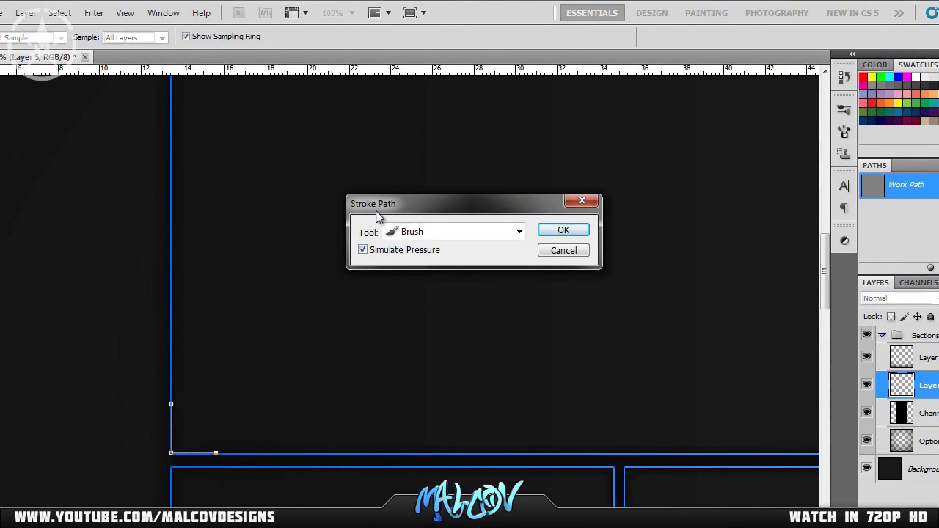
{"action": "left_click_drag", "start_coordinate": [373, 208], "coordinate": [362, 228]}
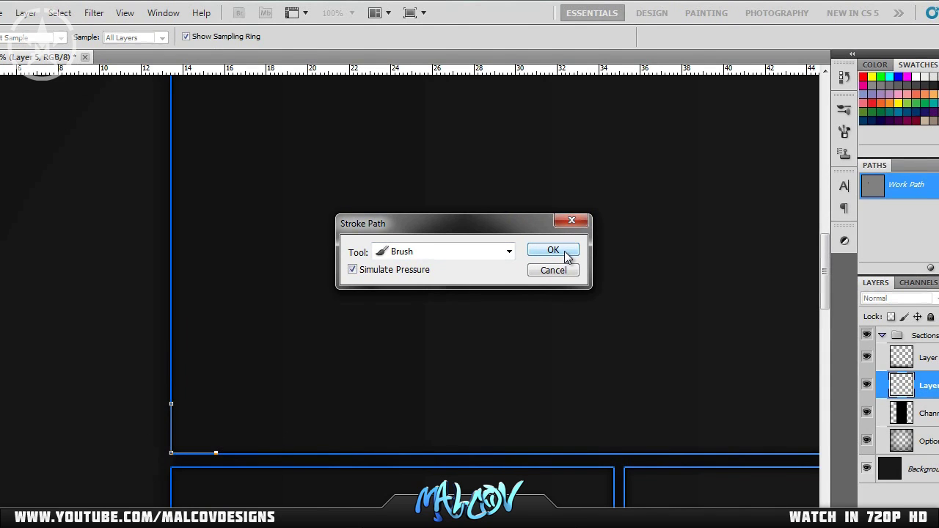
{"action": "left_click", "coordinate": [562, 252]}
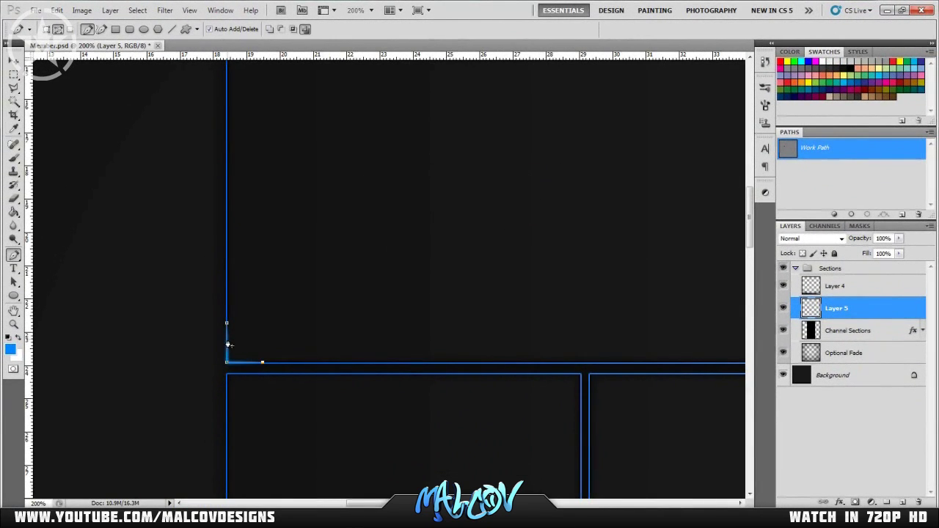
{"action": "left_click", "coordinate": [801, 188]}
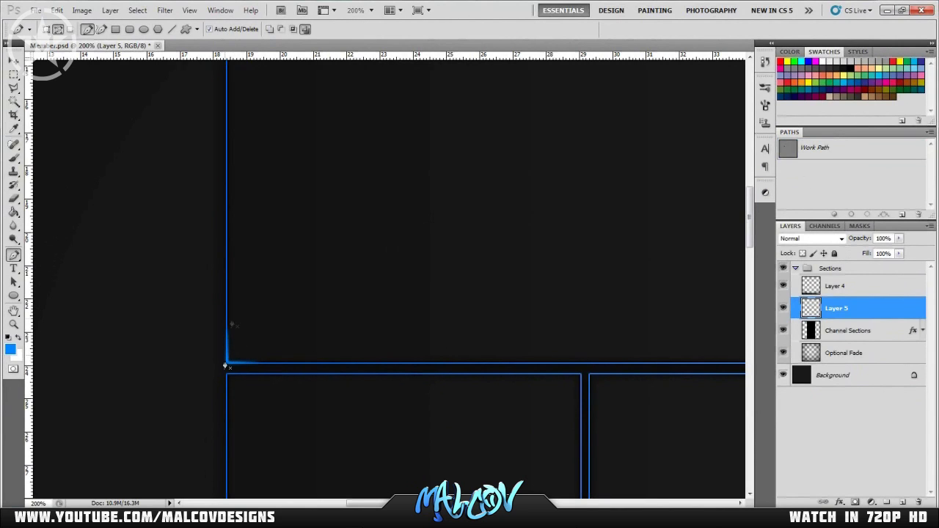
Add an Outer Glow in blue 0066ff to the corner stroke on Layer 5.
{"action": "left_click", "coordinate": [372, 11]}
{"action": "left_click", "coordinate": [370, 51]}
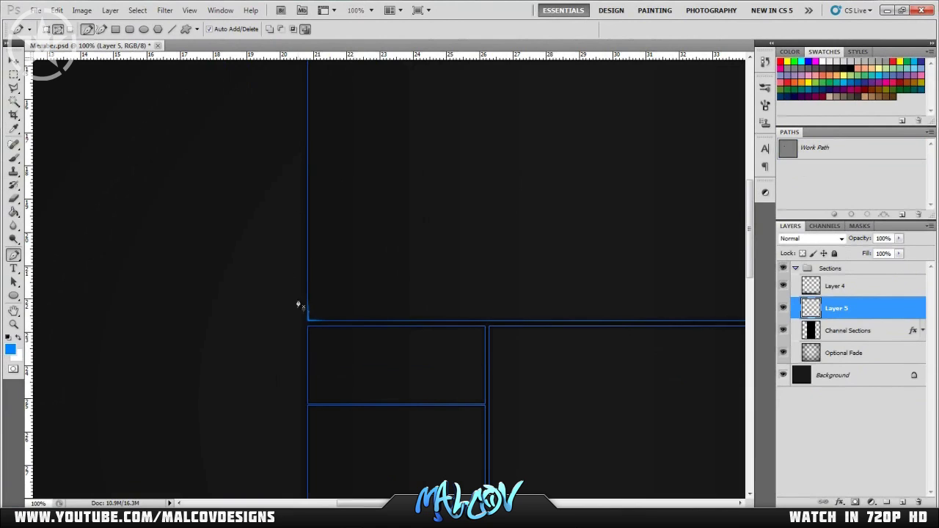
{"action": "double_click", "coordinate": [898, 310]}
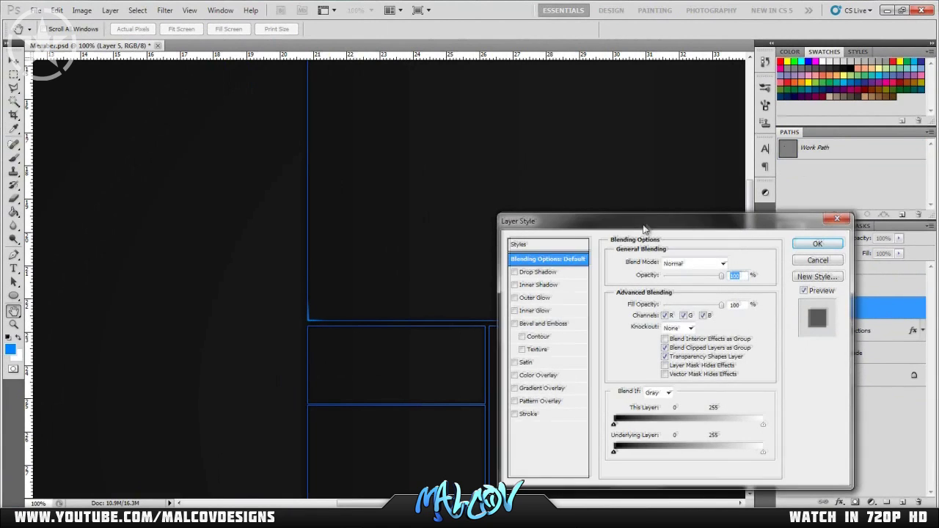
{"action": "left_click", "coordinate": [540, 294]}
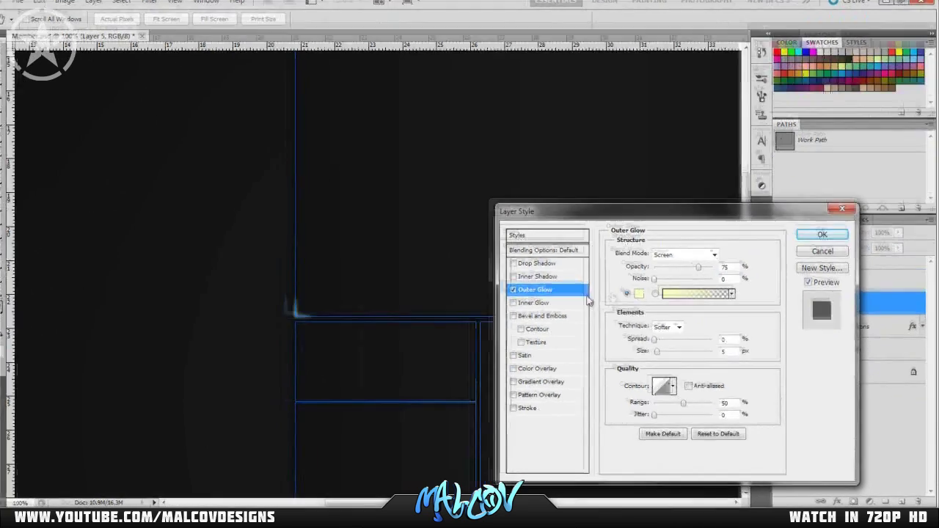
{"action": "left_click", "coordinate": [588, 253]}
{"action": "left_click", "coordinate": [589, 312]}
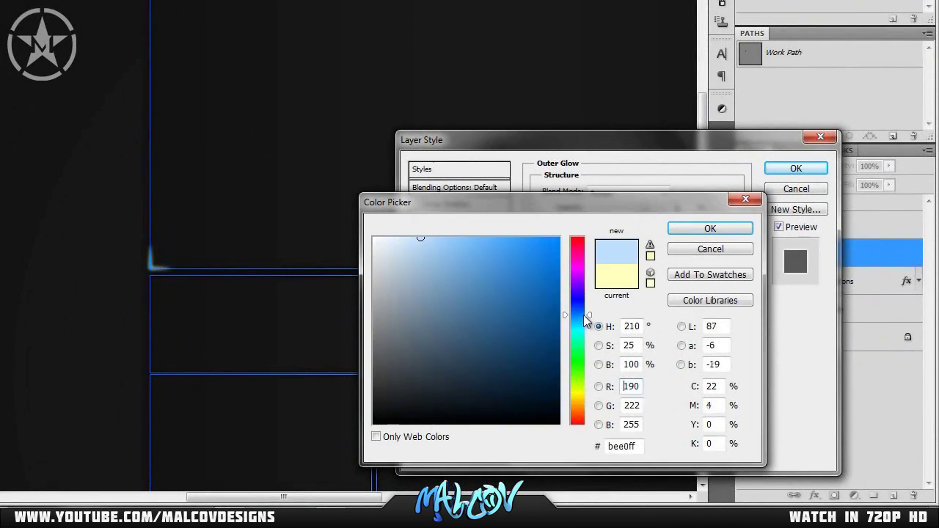
{"action": "left_click_drag", "start_coordinate": [544, 290], "coordinate": [572, 213]}
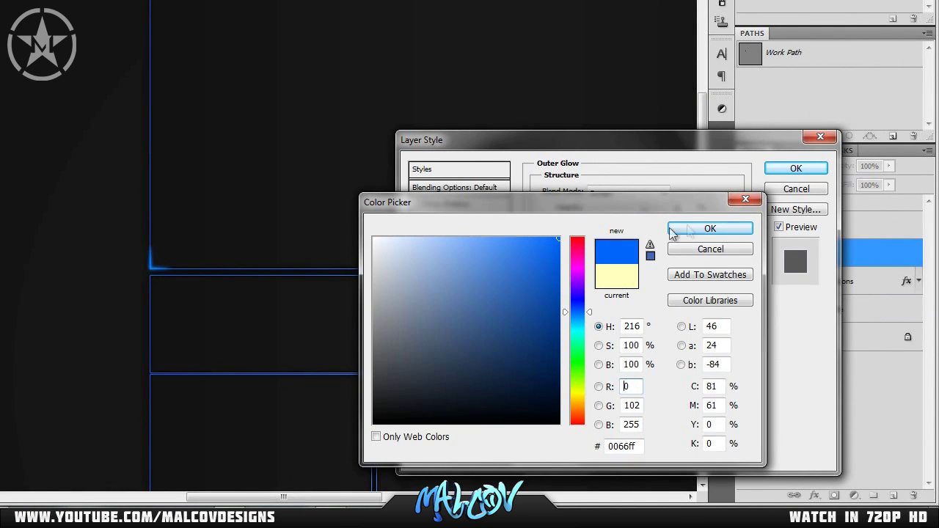
{"action": "left_click", "coordinate": [706, 229]}
Add an Inner Glow to Layer 5 and change its colour to a saturated blue.
{"action": "left_click", "coordinate": [447, 253]}
{"action": "left_click", "coordinate": [571, 241]}
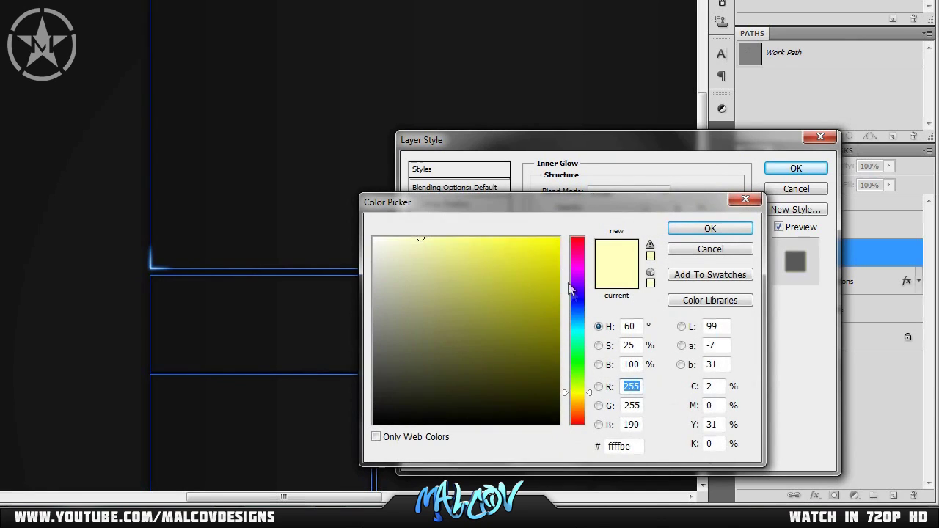
{"action": "left_click", "coordinate": [579, 311]}
{"action": "left_click_drag", "start_coordinate": [581, 317], "coordinate": [583, 319]}
{"action": "mouse_move", "coordinate": [531, 264]}
{"action": "left_mouse_down"}
{"action": "mouse_move", "coordinate": [506, 235]}
{"action": "mouse_move", "coordinate": [575, 226]}
{"action": "left_mouse_up"}
{"action": "left_click", "coordinate": [710, 229]}
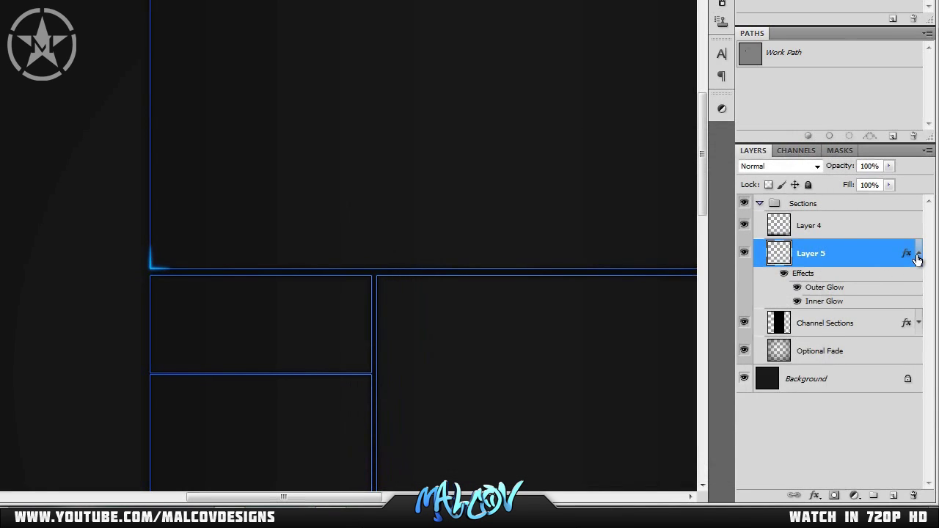
Collapse Layer 5's effects list and set the layer's blend mode to Screen.
{"action": "left_click", "coordinate": [918, 254]}
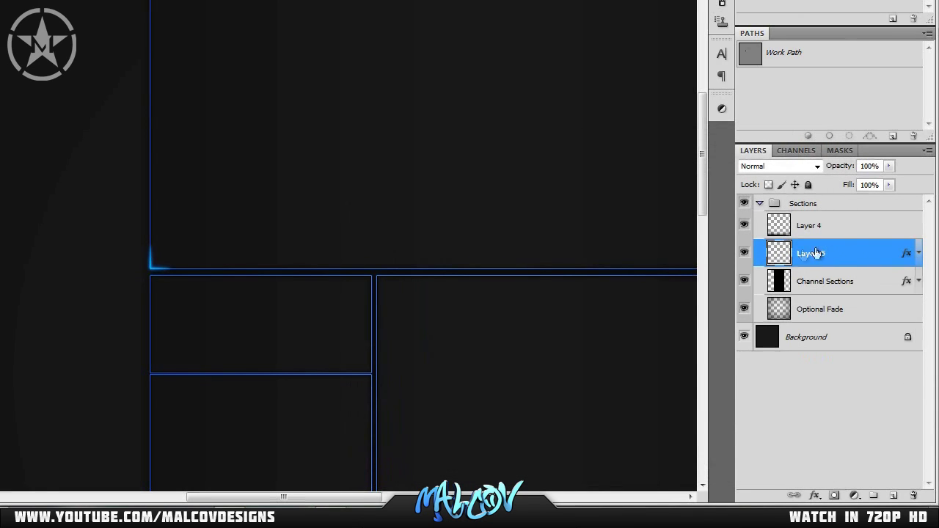
{"action": "left_click", "coordinate": [789, 171]}
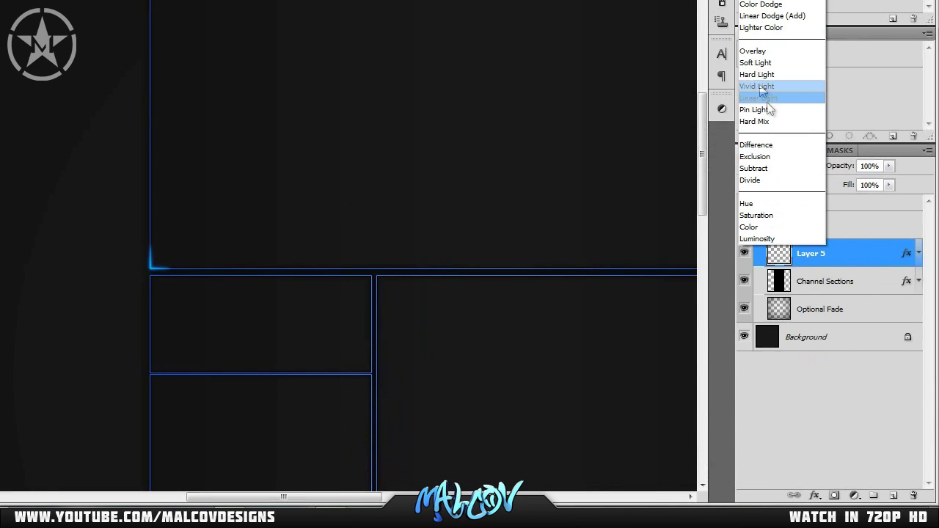
{"action": "left_click", "coordinate": [763, 6]}
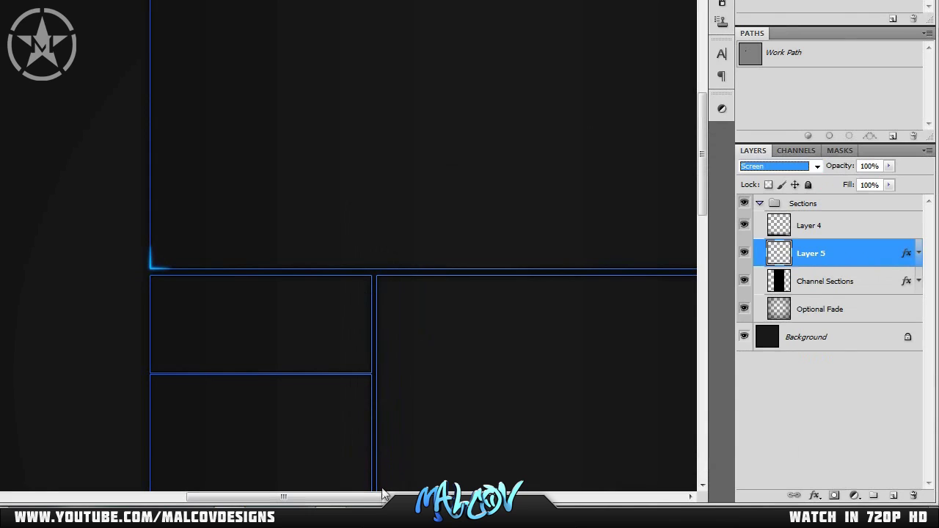
Review the corner glow against the whole layout and hide Layer 5.
{"action": "left_click_drag", "start_coordinate": [707, 203], "coordinate": [707, 185]}
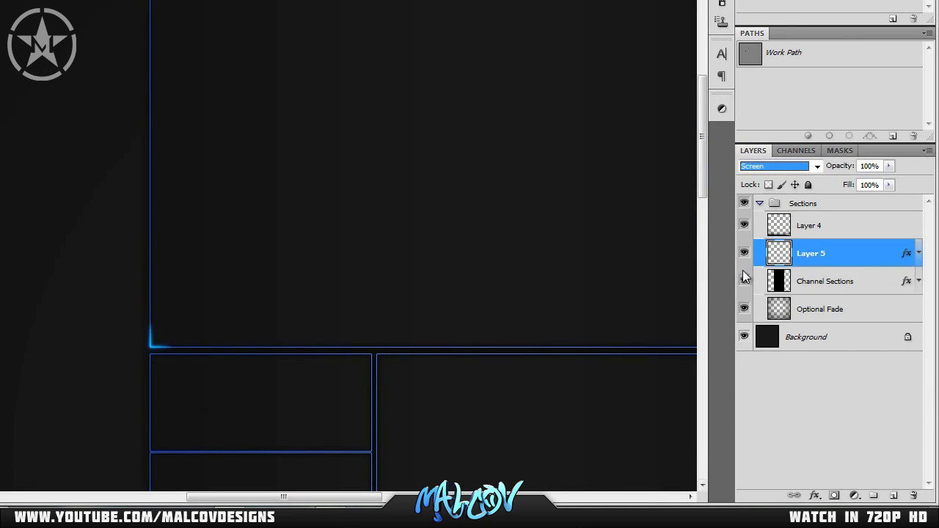
{"action": "left_click_drag", "start_coordinate": [707, 195], "coordinate": [705, 170]}
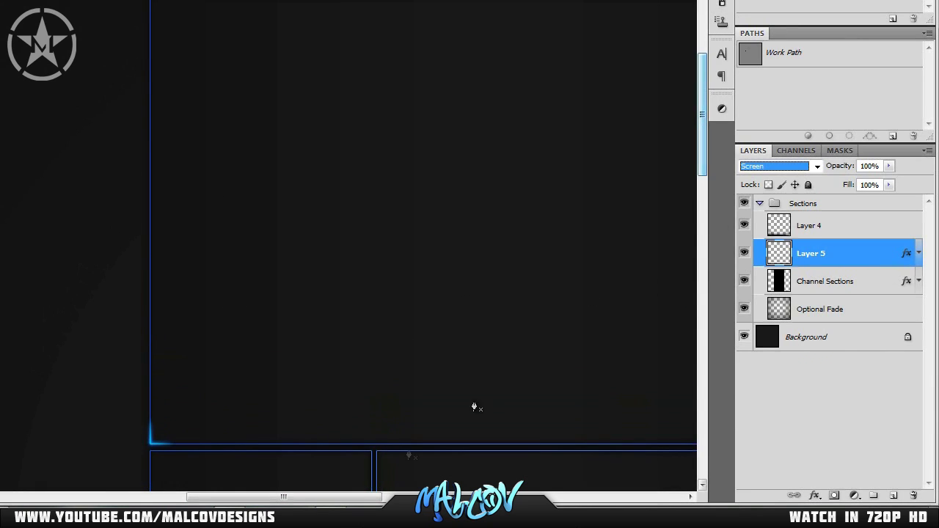
{"action": "mouse_move", "coordinate": [358, 497]}
{"action": "left_mouse_down"}
{"action": "mouse_move", "coordinate": [418, 497]}
{"action": "mouse_move", "coordinate": [341, 497]}
{"action": "left_mouse_up"}
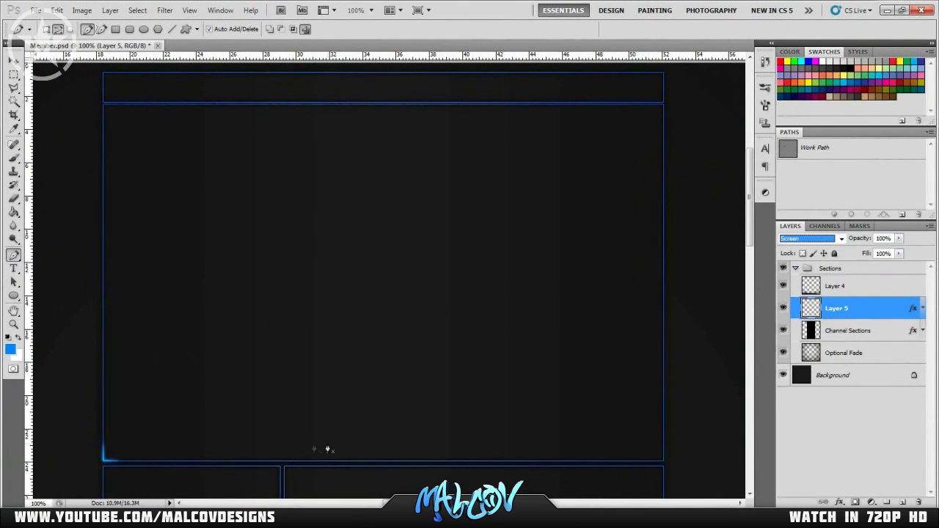
{"action": "left_click", "coordinate": [371, 10]}
{"action": "left_click", "coordinate": [376, 36]}
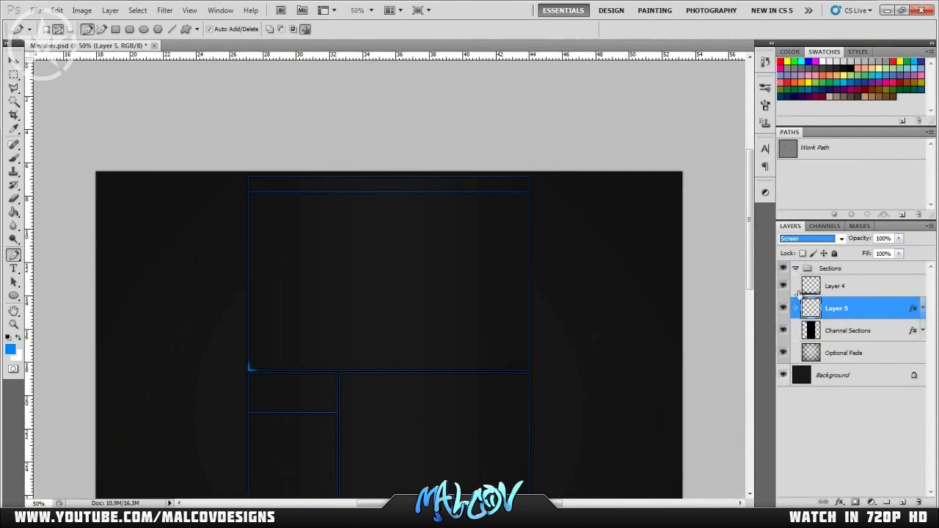
{"action": "left_click", "coordinate": [783, 308]}
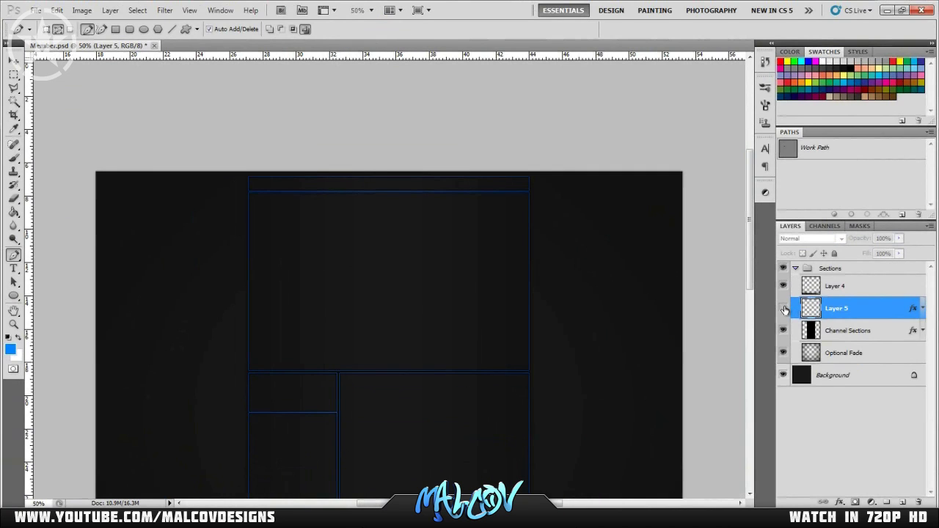
Create a new 3 by 3 pixel document with a transparent background at 72 pixels/inch.
{"action": "left_click", "coordinate": [820, 330]}
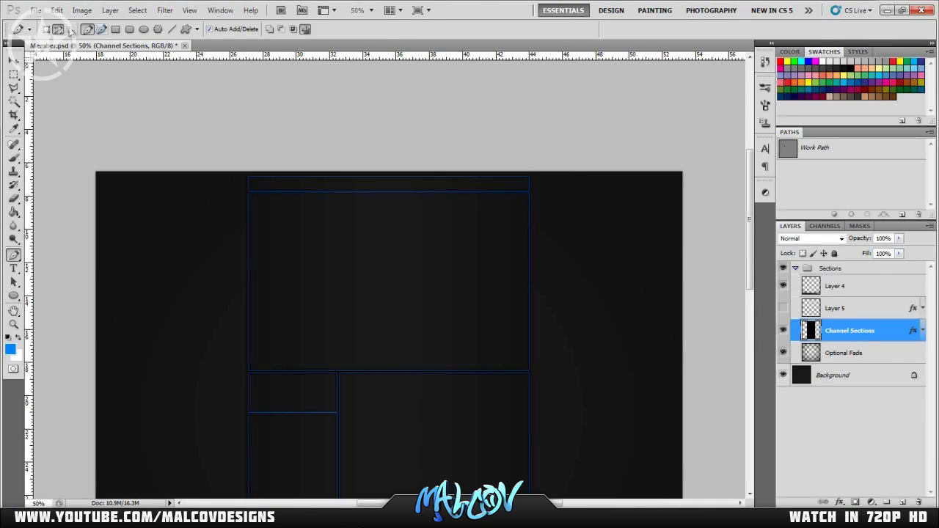
{"action": "left_click", "coordinate": [37, 10]}
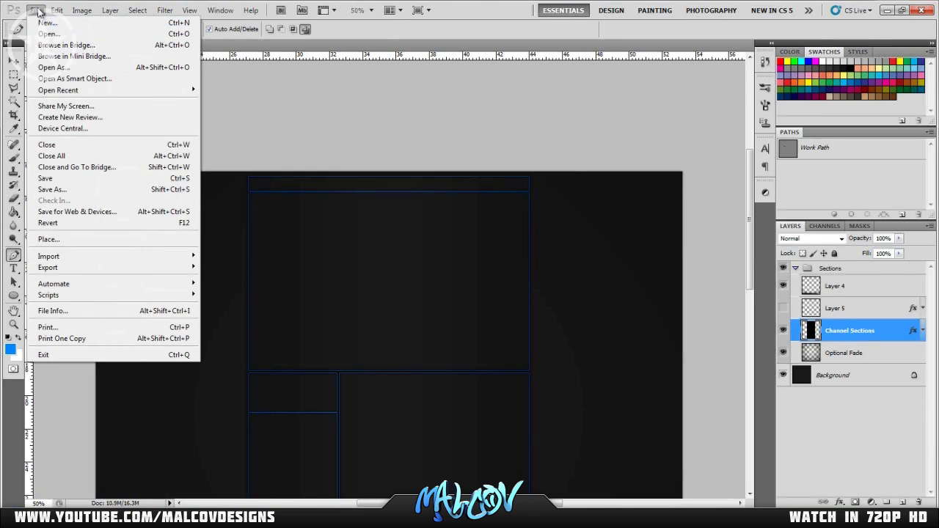
{"action": "left_click", "coordinate": [44, 23]}
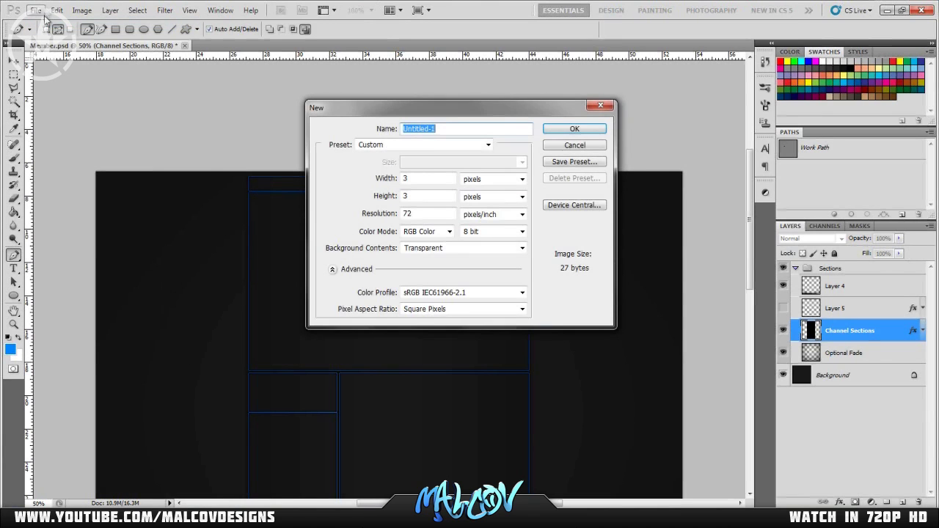
{"action": "left_click", "coordinate": [430, 178]}
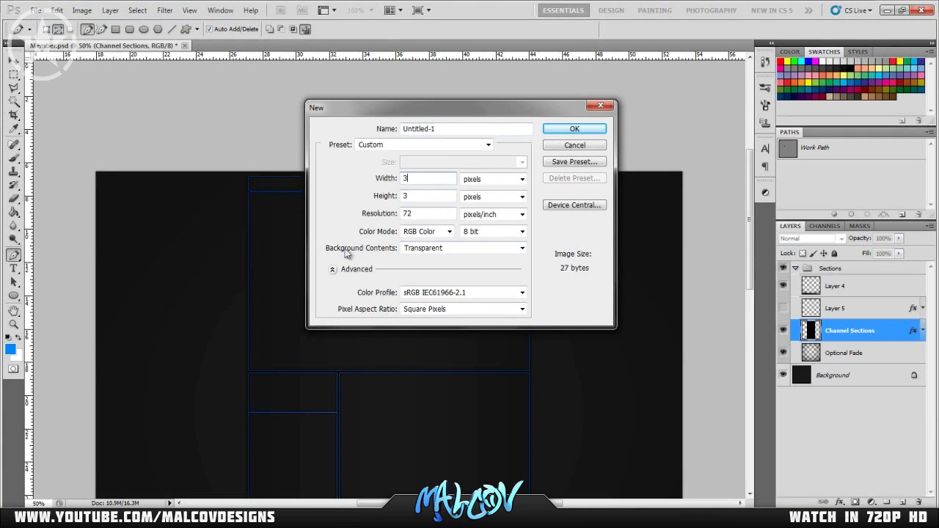
{"action": "left_click", "coordinate": [599, 129]}
{"action": "scroll", "coordinate": [449, 245], "scroll_direction": "up", "scroll_amount": 10}
{"action": "scroll", "coordinate": [450, 245], "scroll_direction": "up", "scroll_amount": 5}
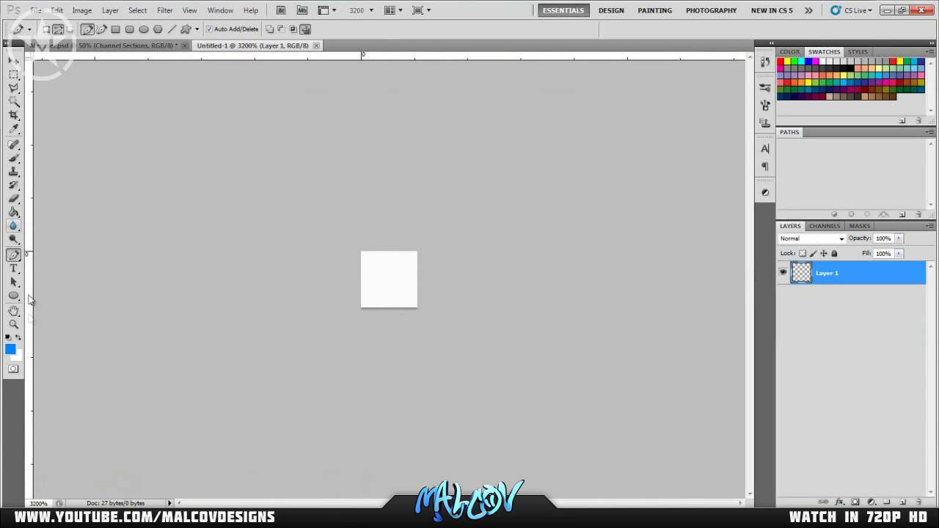
Fill the tiny canvas with black and its middle pixel row with white, then clear the selection.
{"action": "left_click", "coordinate": [10, 349]}
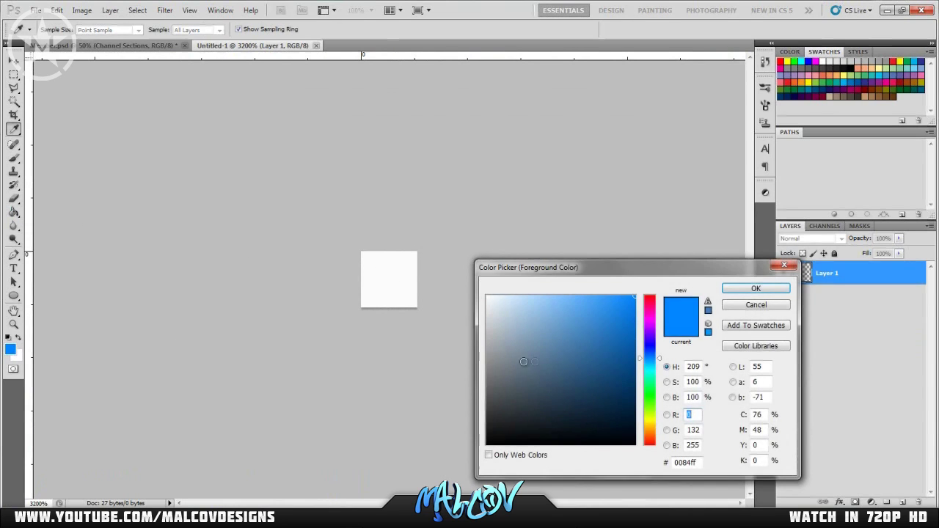
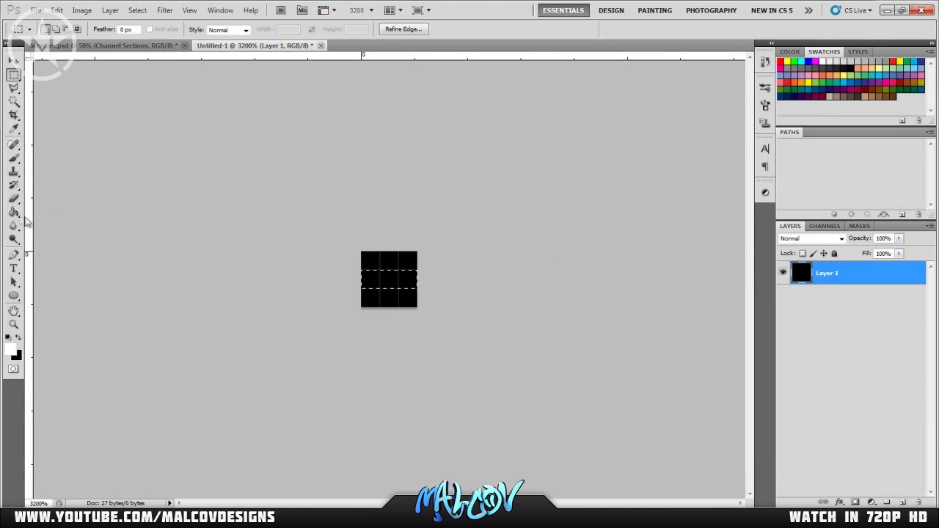
{"action": "left_click_drag", "start_coordinate": [13, 213], "coordinate": [31, 219]}
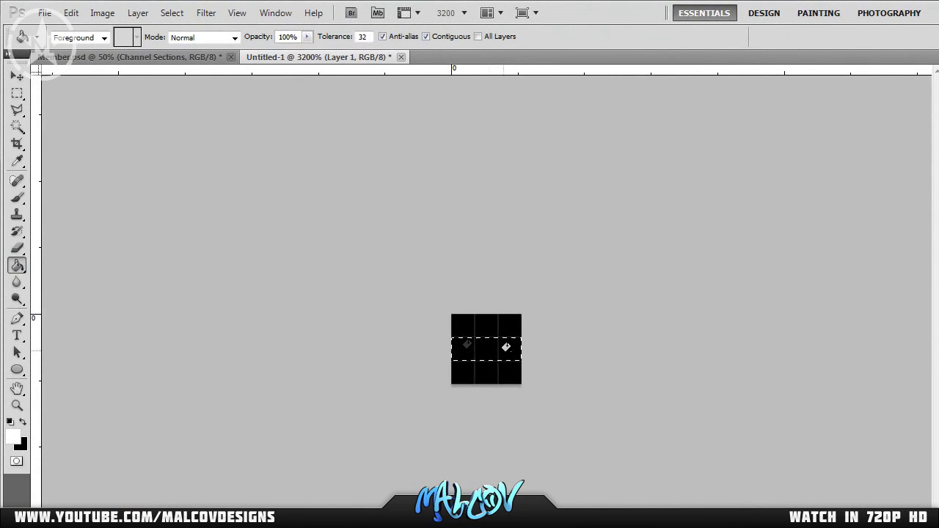
{"action": "left_click", "coordinate": [488, 346]}
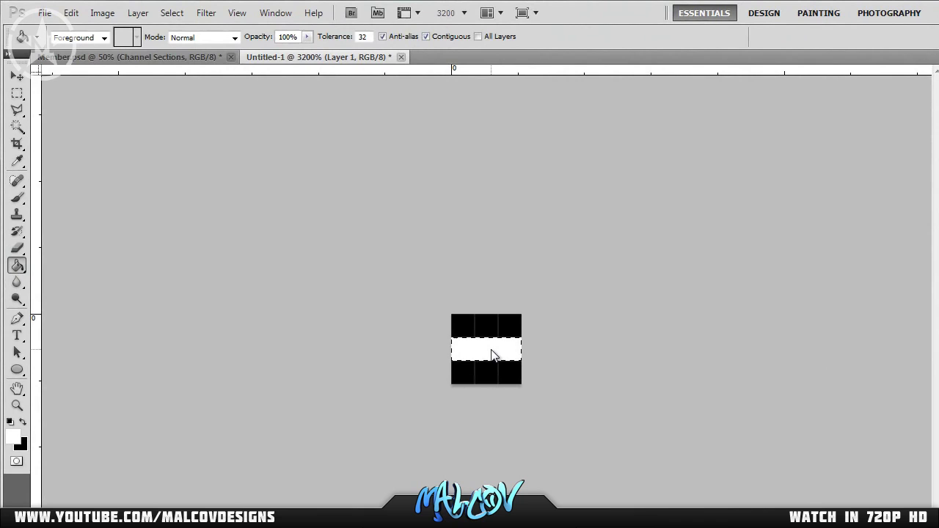
{"action": "key", "text": "ctrl+d"}
{"action": "left_click", "coordinate": [17, 77]}
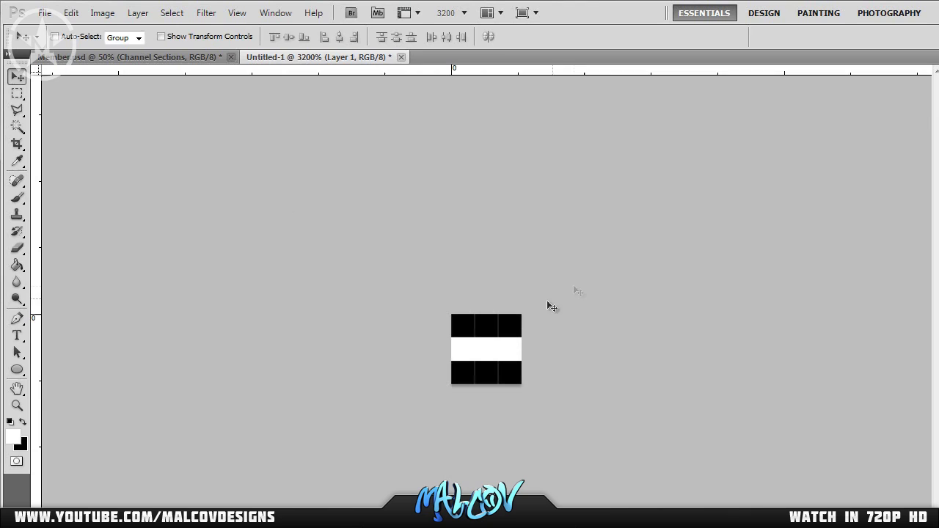
{"action": "left_click", "coordinate": [113, 13]}
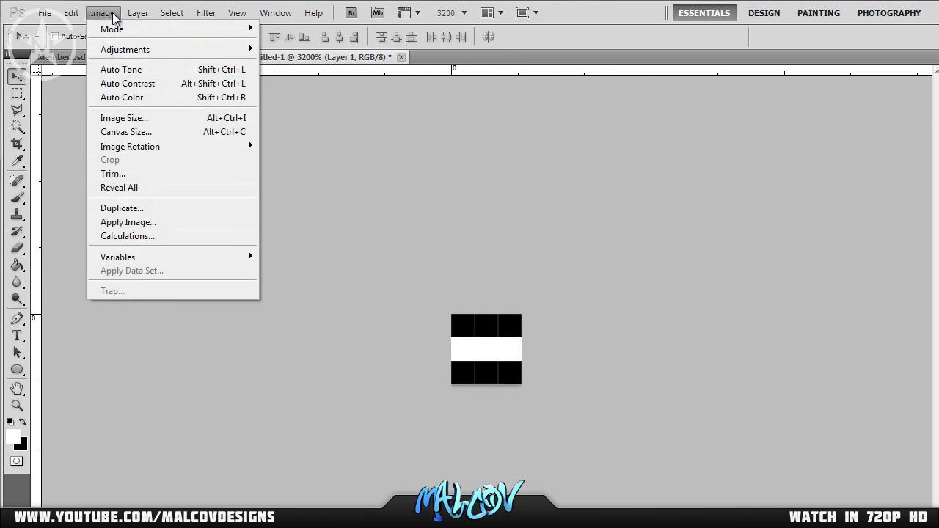
{"action": "mouse_move", "coordinate": [76, 16]}
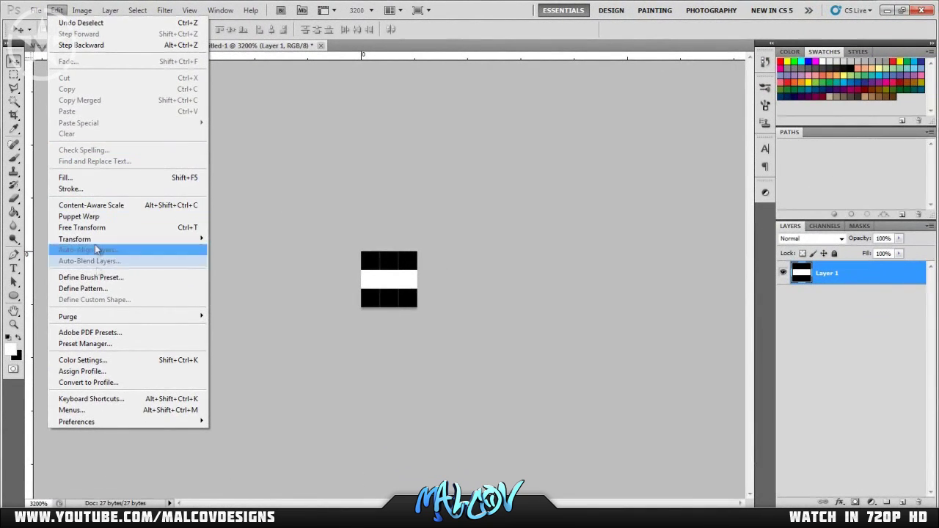
{"action": "left_click", "coordinate": [101, 290]}
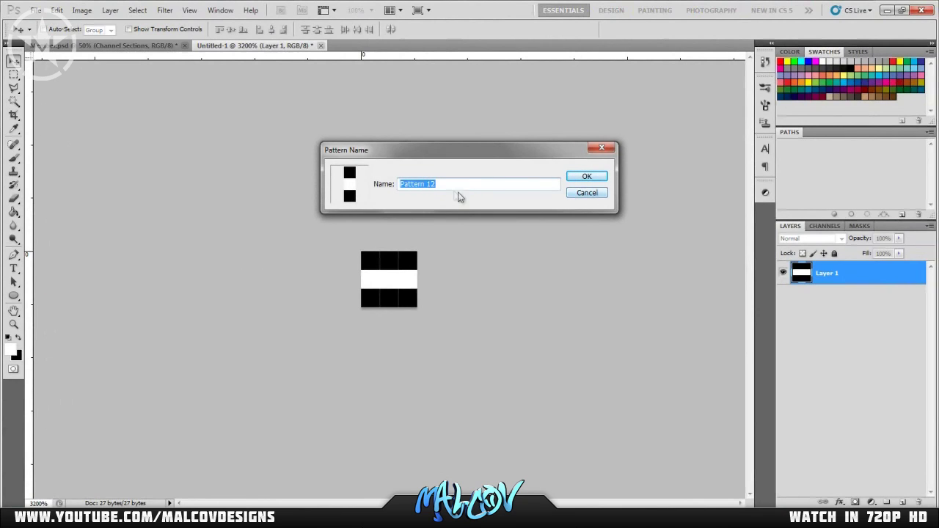
{"action": "left_click", "coordinate": [585, 193]}
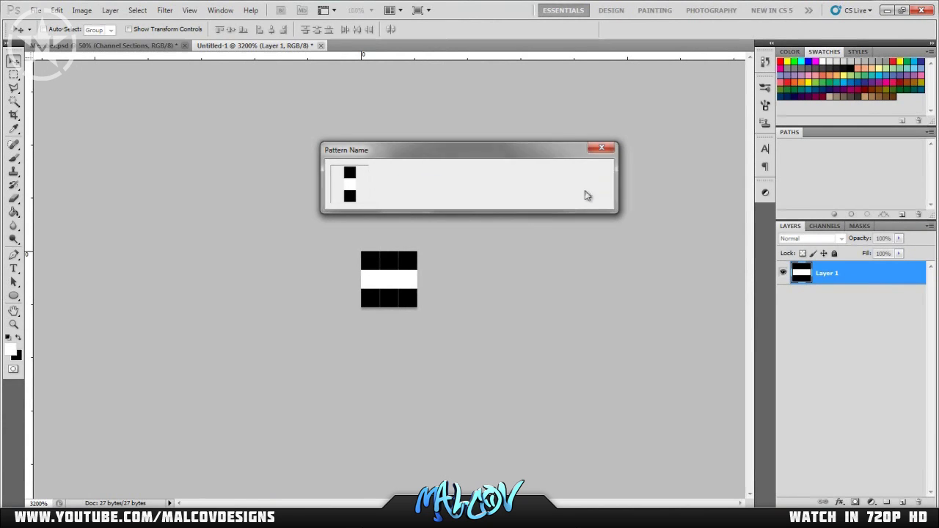
In Member.psd, add a Pattern Fill layer directly above Background using the black-and-white stripe pattern at 100% scale.
{"action": "key", "text": "ctrl+Tab"}
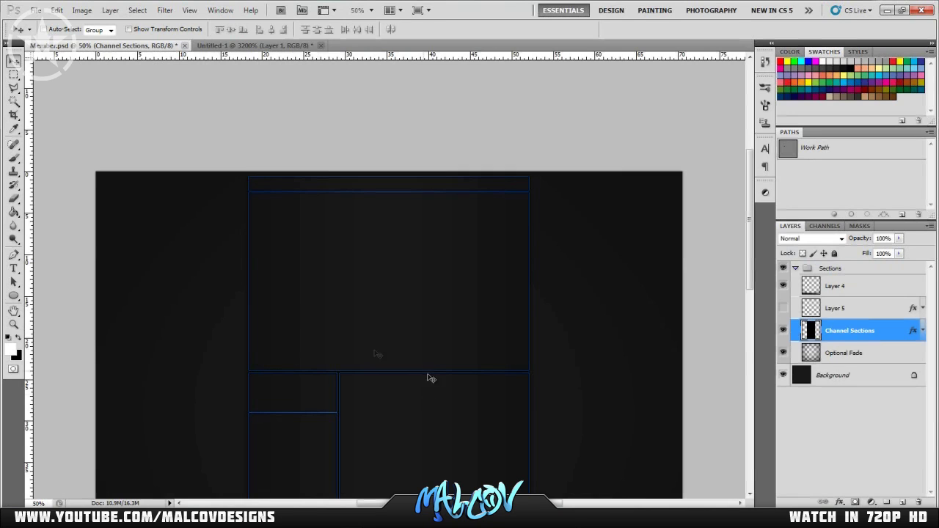
{"action": "left_click", "coordinate": [857, 379]}
{"action": "left_click", "coordinate": [871, 502]}
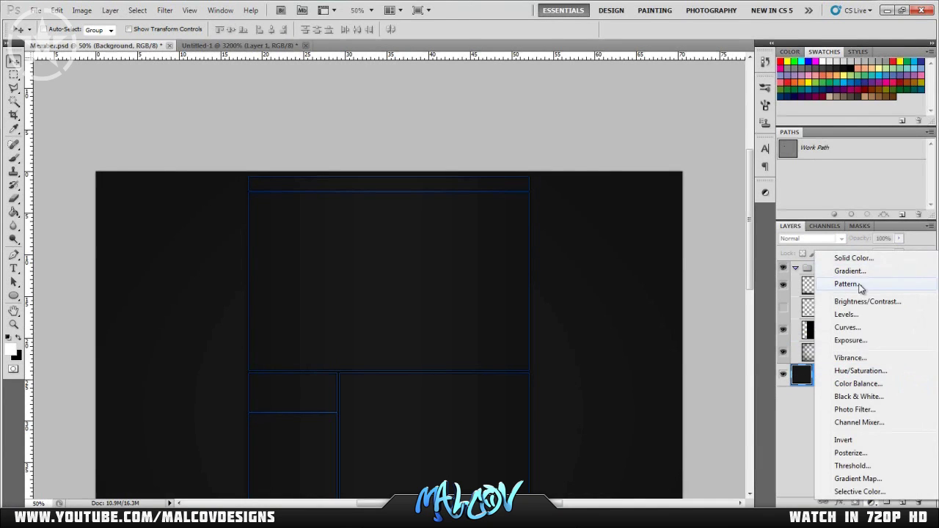
{"action": "left_click", "coordinate": [862, 286]}
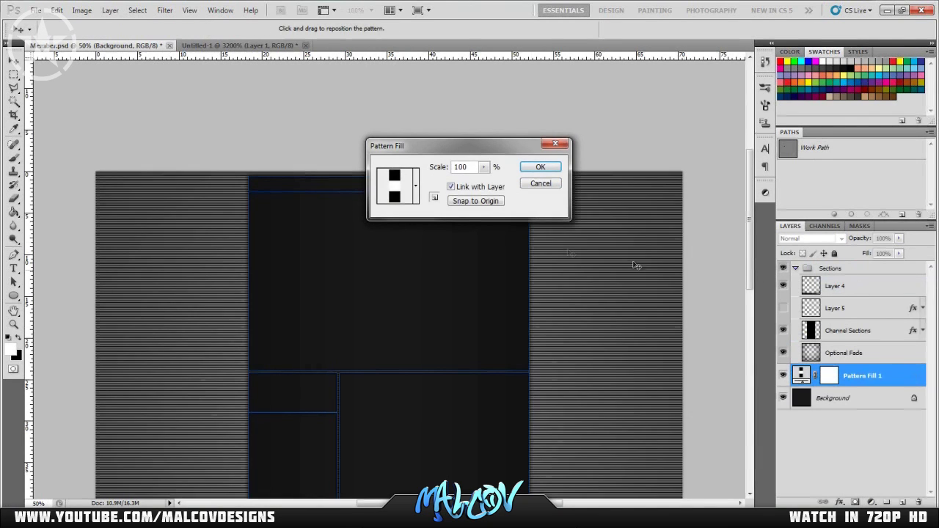
{"action": "left_click", "coordinate": [417, 194]}
{"action": "left_click", "coordinate": [436, 167]}
{"action": "left_click", "coordinate": [529, 171]}
Set the pattern fill layer's blend mode to Soft Light and its opacity to 64%.
{"action": "left_click", "coordinate": [371, 10]}
{"action": "left_click", "coordinate": [376, 52]}
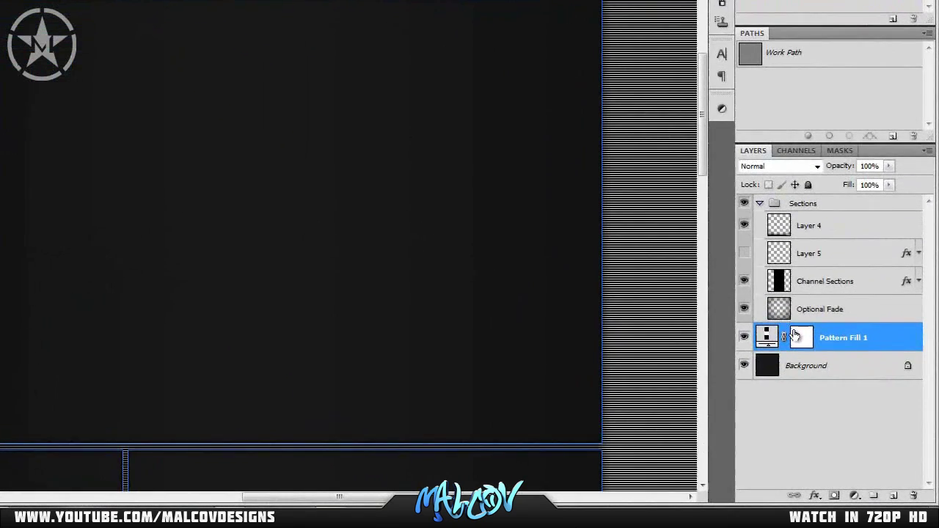
{"action": "left_click", "coordinate": [785, 168]}
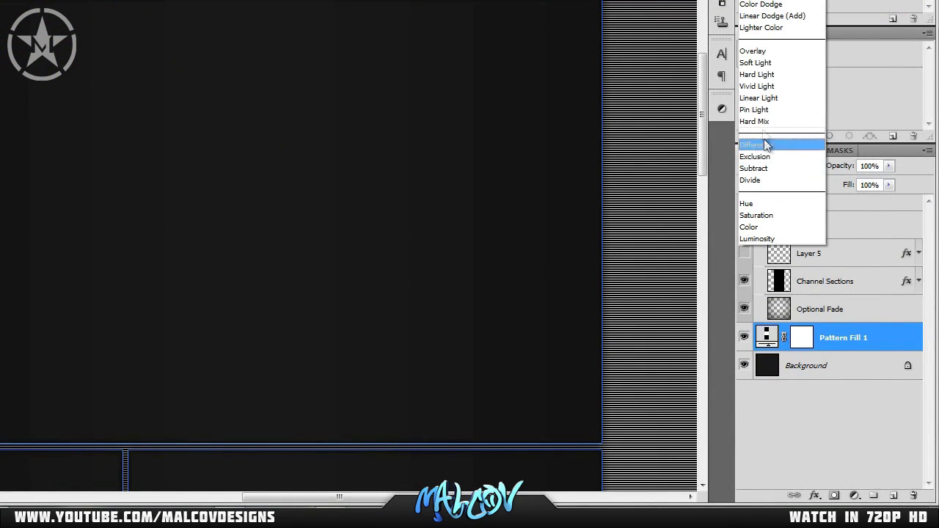
{"action": "left_click", "coordinate": [761, 64]}
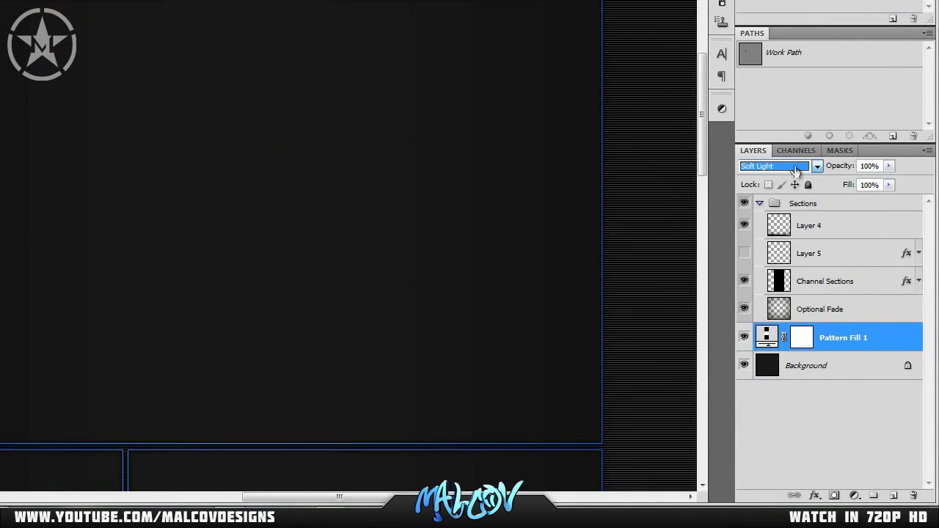
{"action": "left_click_drag", "start_coordinate": [842, 170], "coordinate": [816, 173]}
Examine the line pattern around the channel sections at 100% and 50% zoom.
{"action": "left_click_drag", "start_coordinate": [700, 159], "coordinate": [704, 197]}
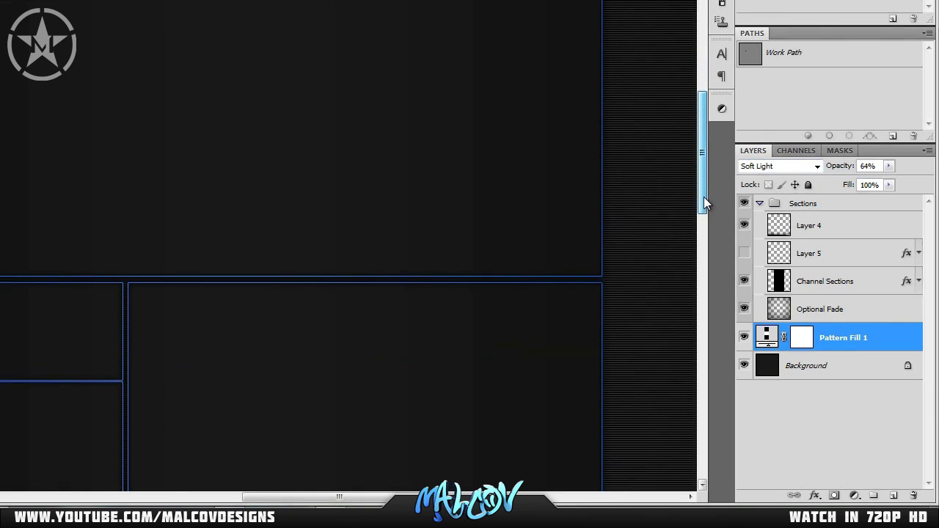
{"action": "left_click_drag", "start_coordinate": [287, 496], "coordinate": [243, 497]}
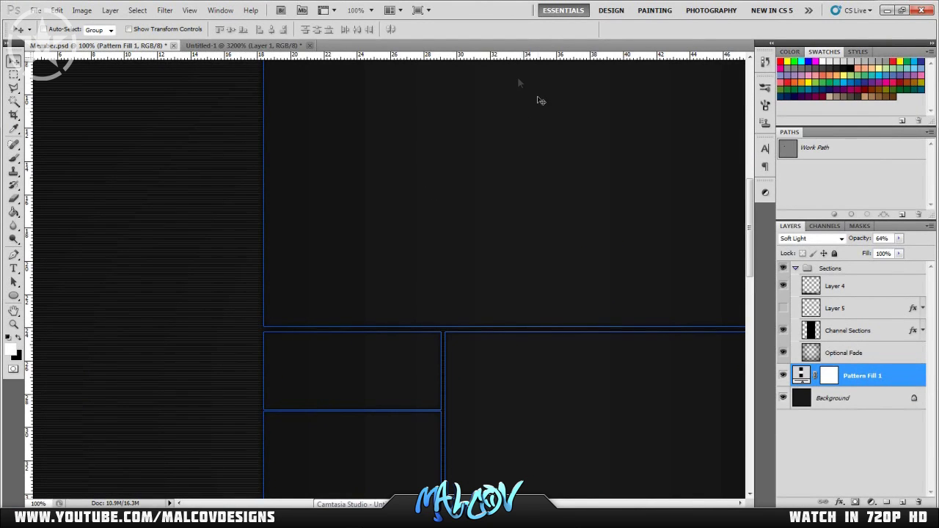
{"action": "left_click", "coordinate": [363, 10]}
{"action": "left_click", "coordinate": [365, 37]}
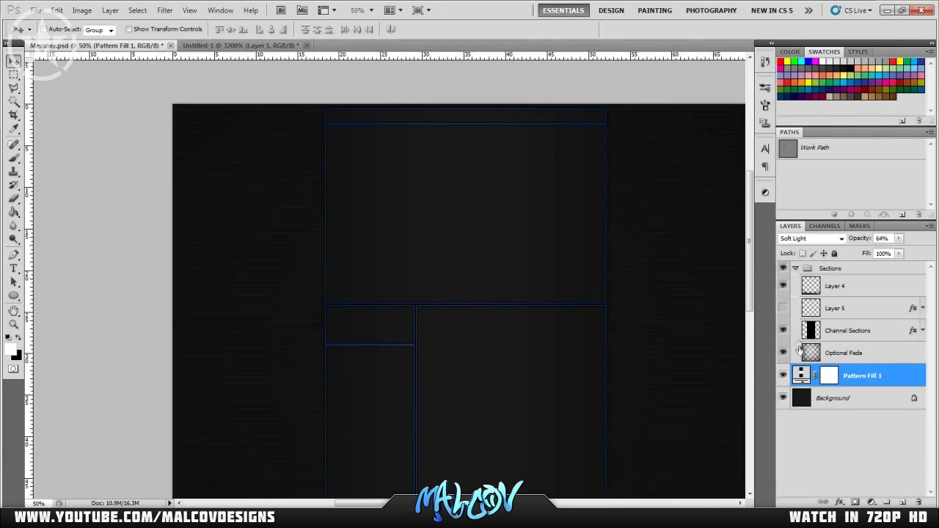
{"action": "left_click_drag", "start_coordinate": [425, 503], "coordinate": [434, 503]}
{"action": "left_click_drag", "start_coordinate": [367, 504], "coordinate": [388, 503]}
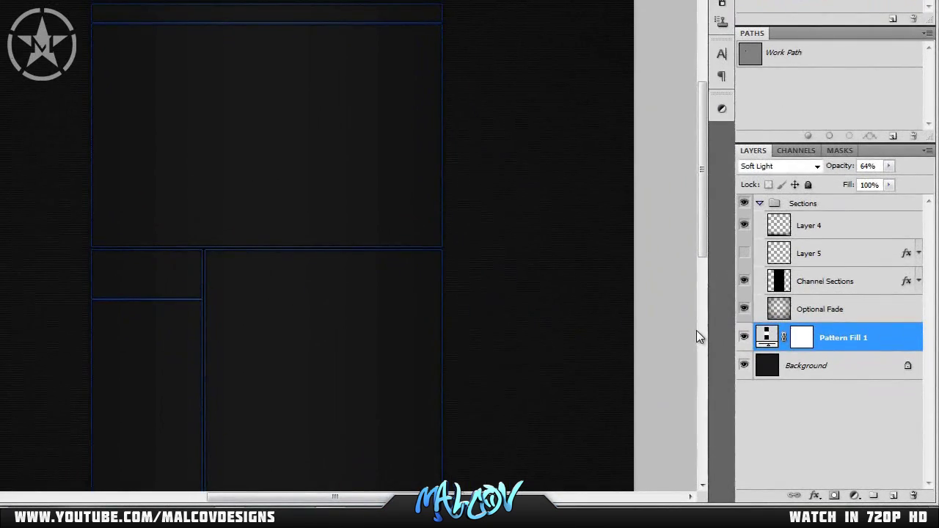